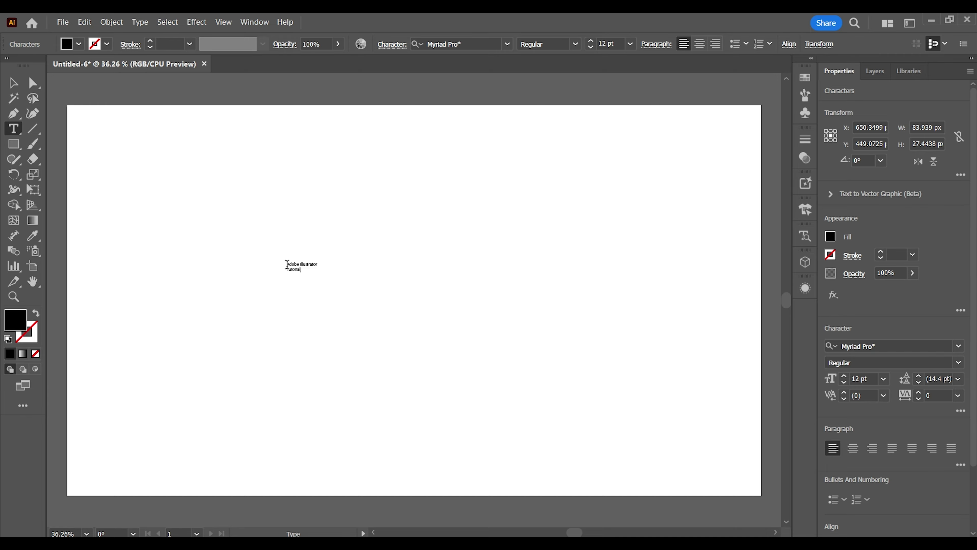
Scale the "Adobe Illustrator Tutorial" text up to about 182 pt and move it toward the middle of the artboard
left_click(13, 83)
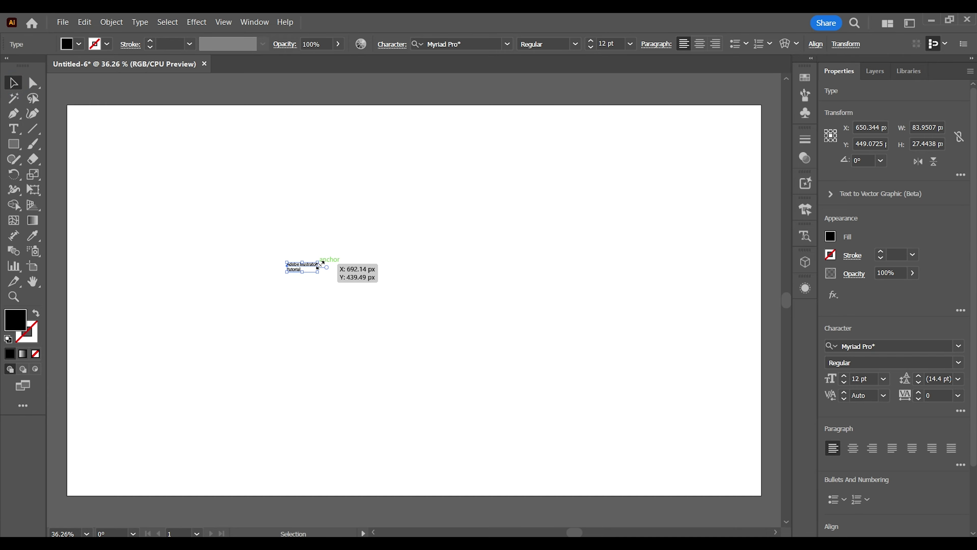
left_click_drag(318, 266, 647, 154)
left_click_drag(461, 190, 415, 293)
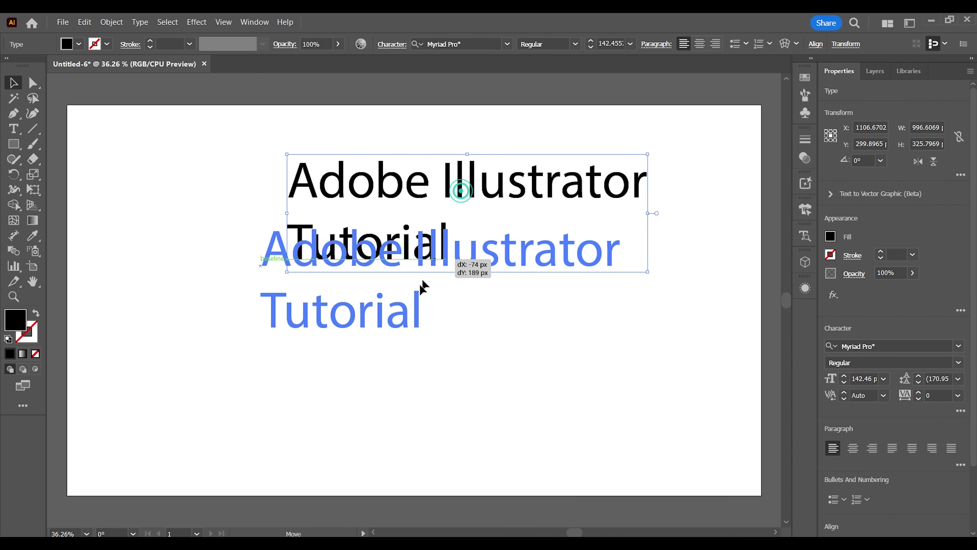
left_click_drag(605, 260, 702, 224)
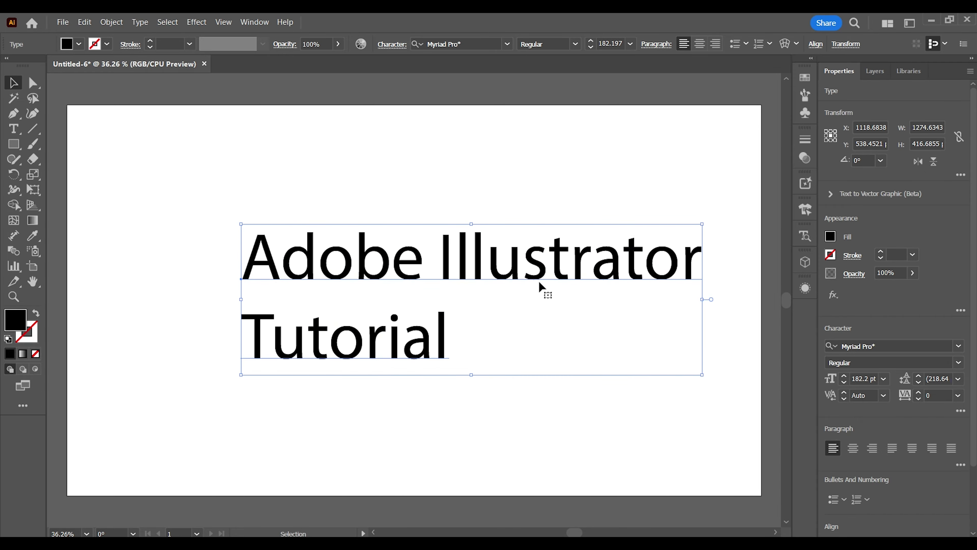
left_click_drag(541, 284, 481, 273)
Centre-align the two text lines, reposition them on the artboard and set the font to Lobster Regular
left_click(852, 447)
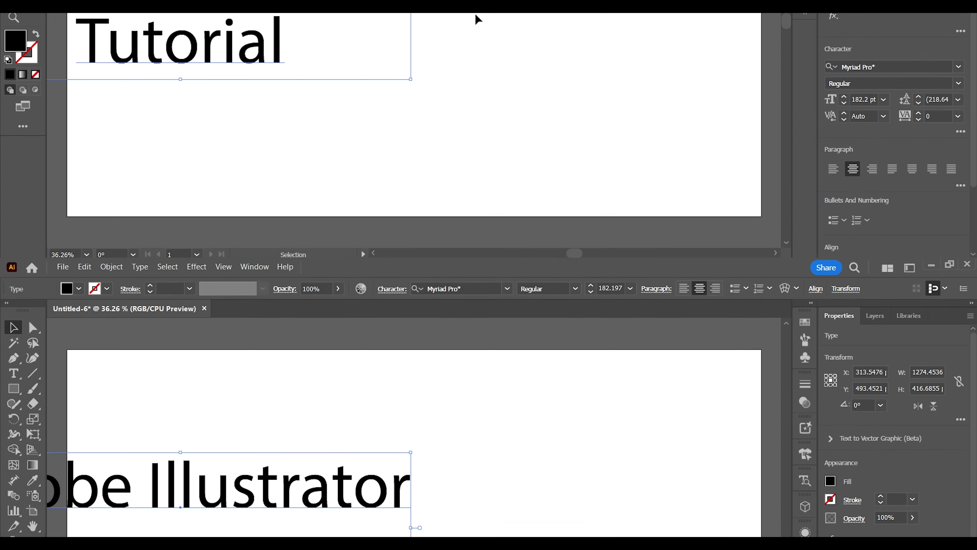
left_click_drag(308, 254, 516, 274)
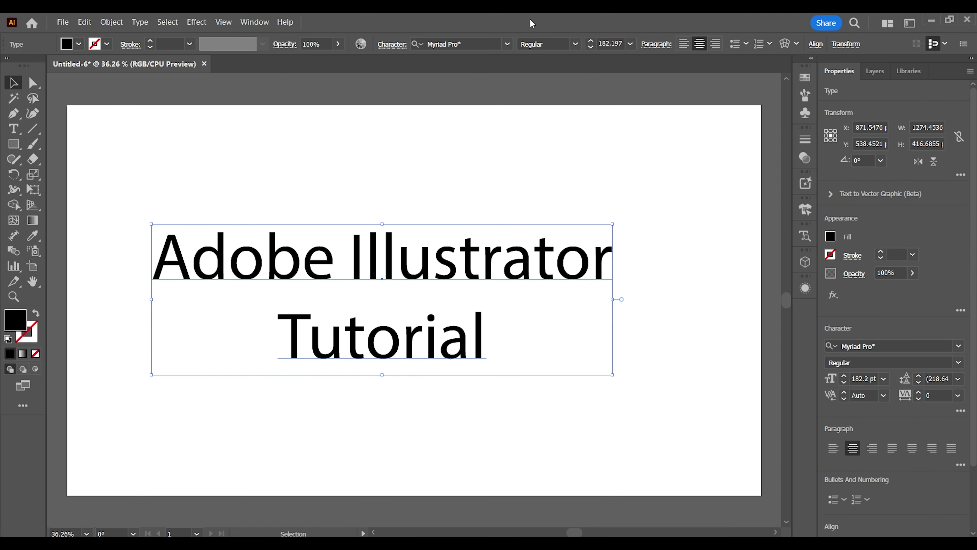
left_click(498, 44)
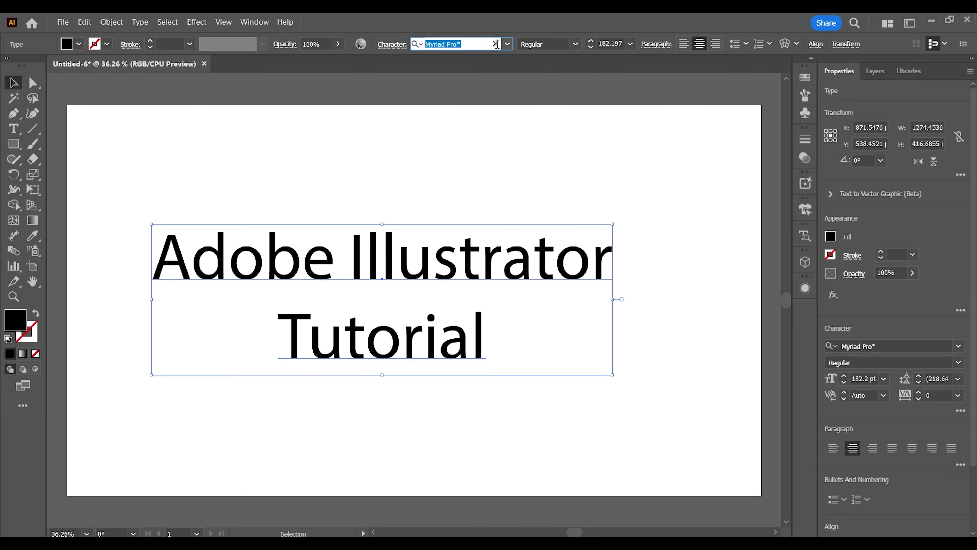
type("lobs")
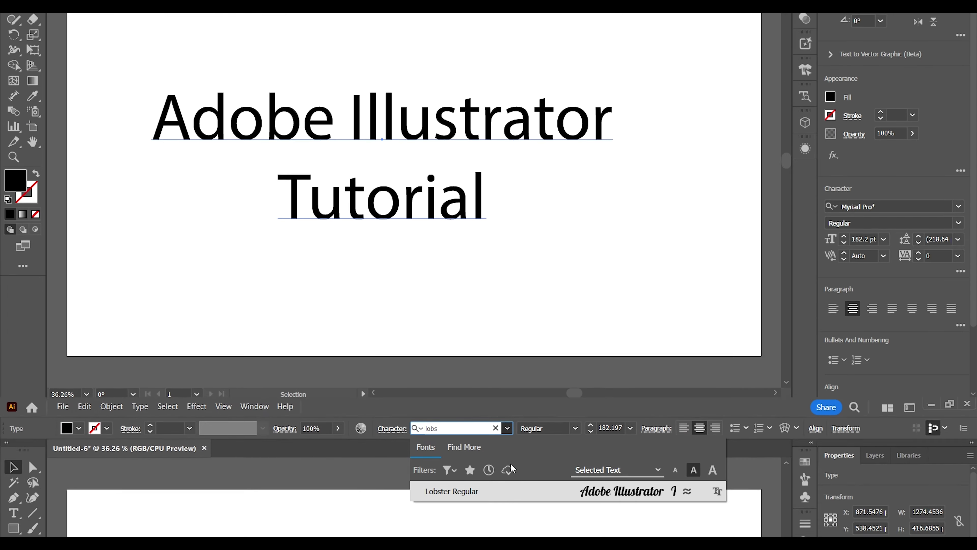
left_click(476, 112)
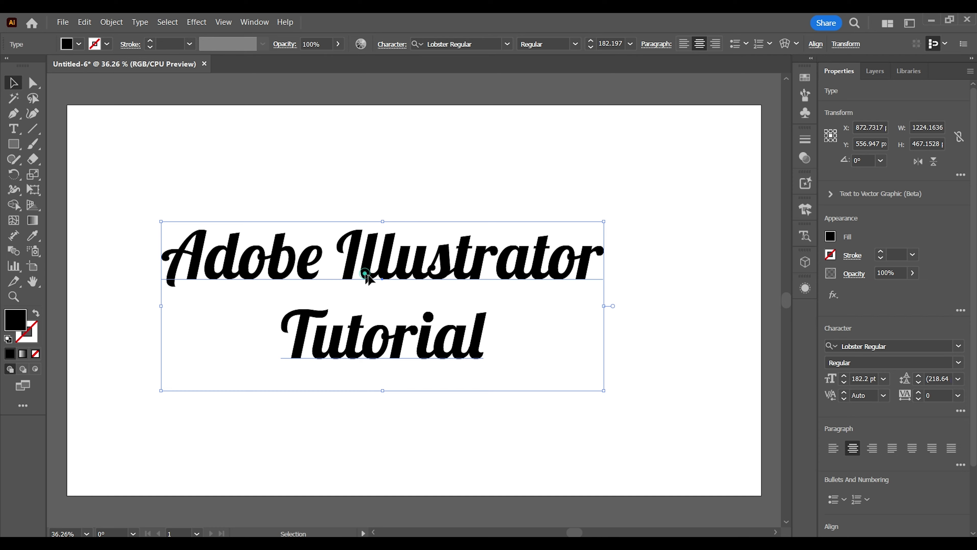
Enlarge the text to about 205 pt and centre it horizontally and vertically on the artboard
left_click_drag(366, 275, 394, 279)
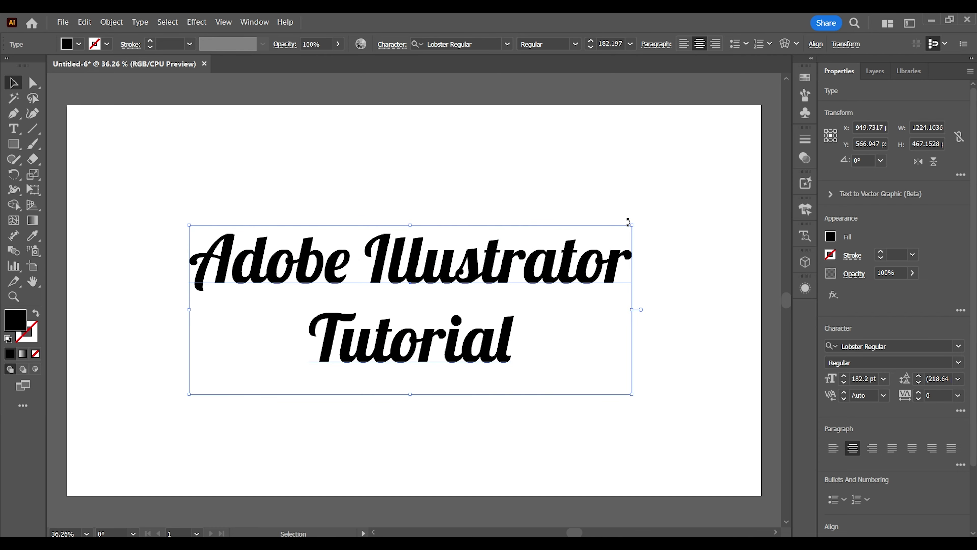
left_click_drag(632, 222, 688, 203)
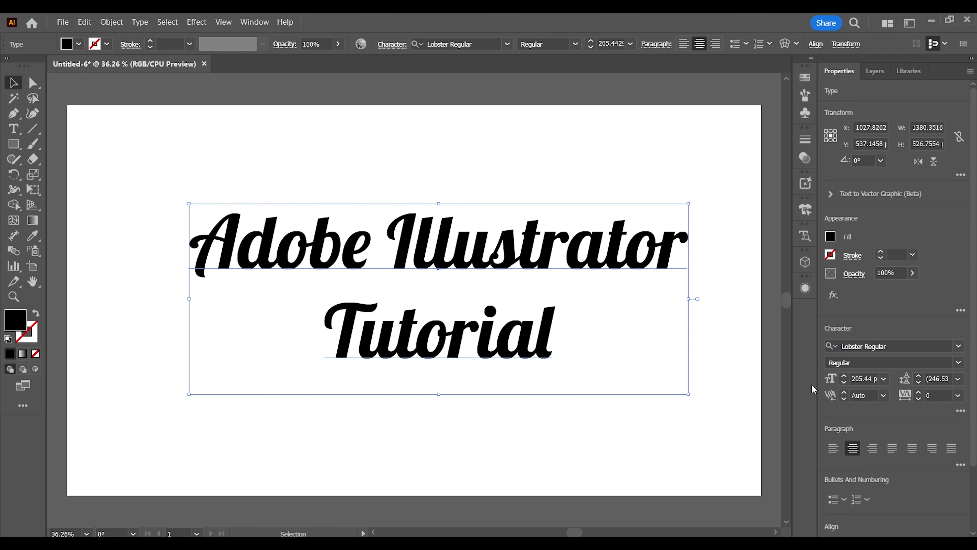
scroll(949, 482, "down", 2)
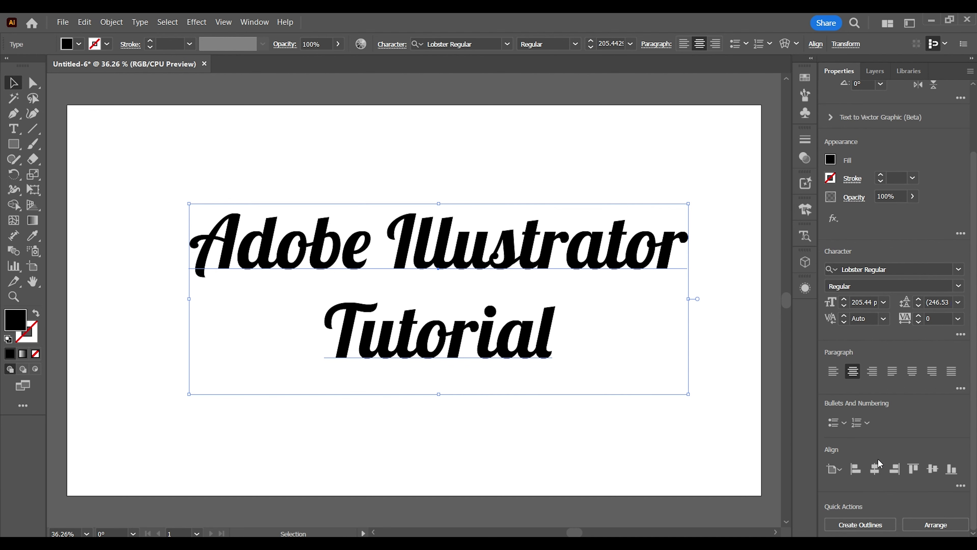
left_click(875, 469)
left_click(933, 469)
left_click(480, 173)
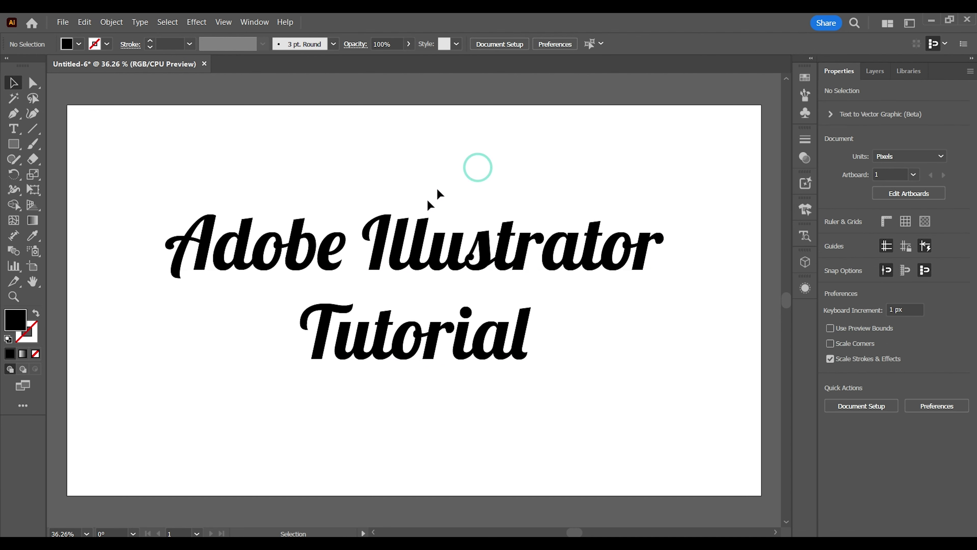
Convert the text to outlines and expand the resulting group
left_click(399, 257)
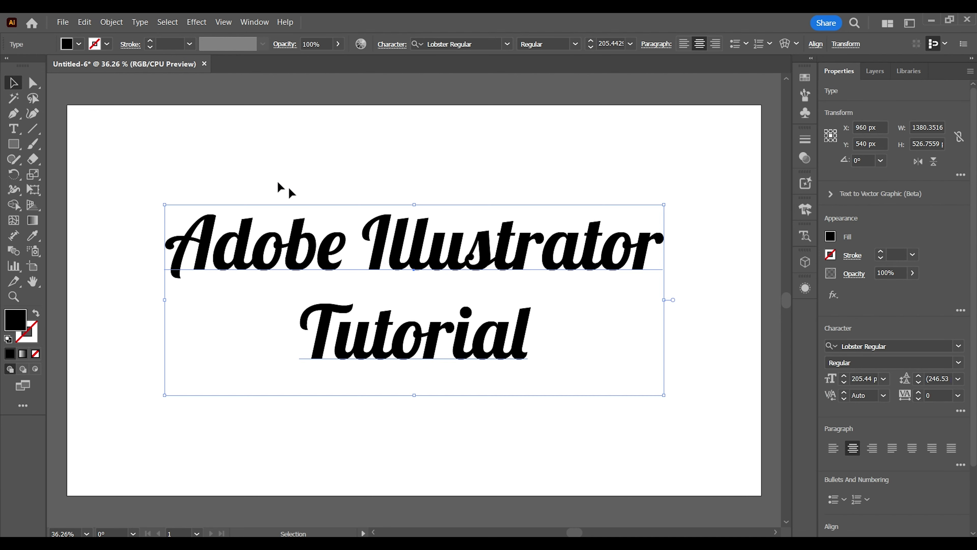
right_click(306, 268)
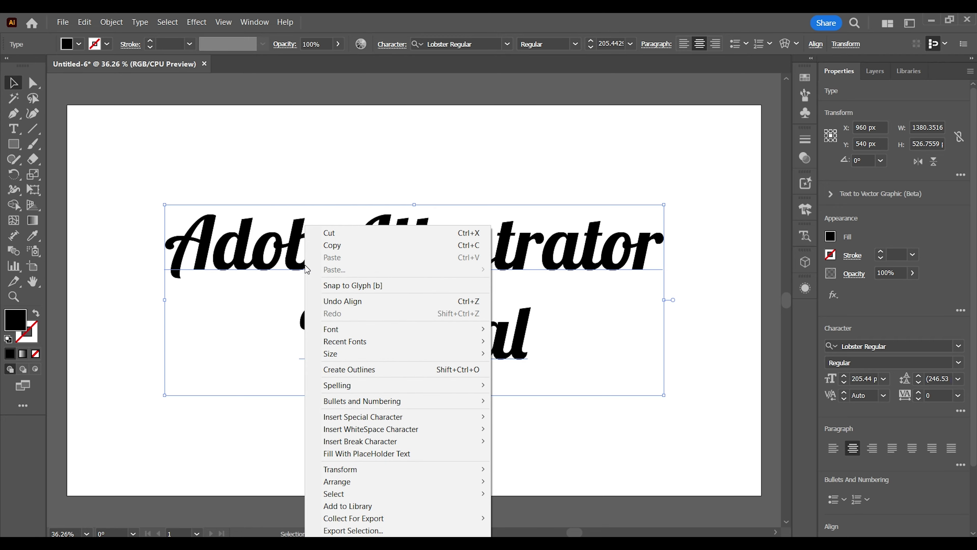
left_click(357, 365)
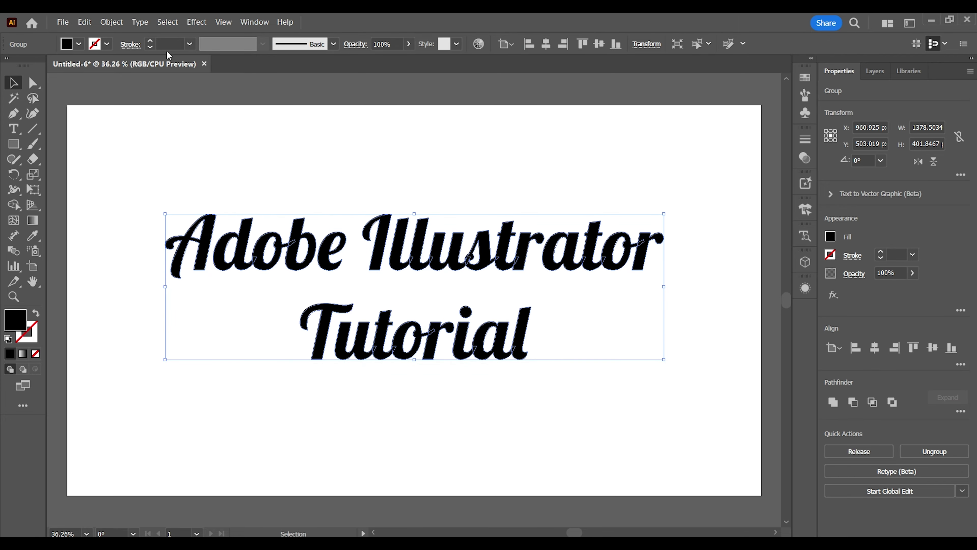
left_click(111, 22)
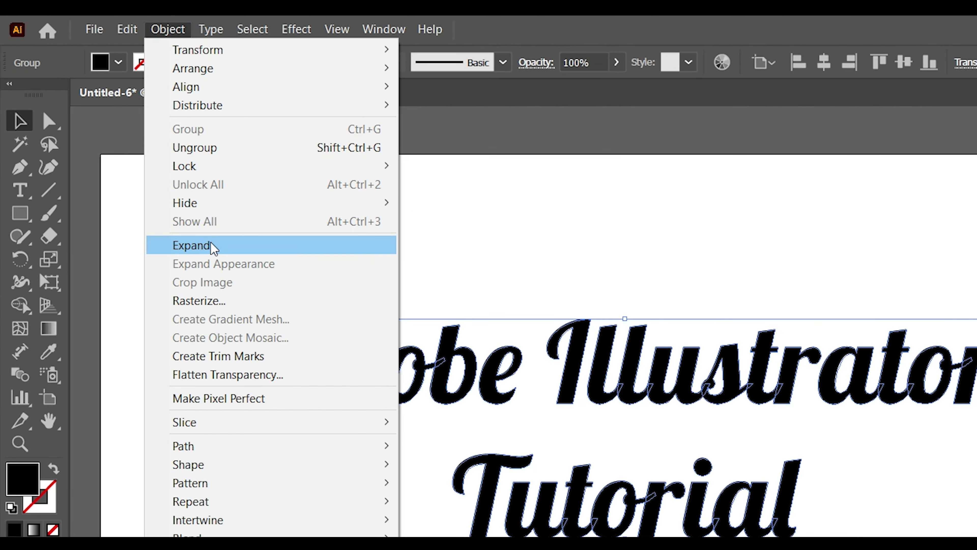
left_click(211, 245)
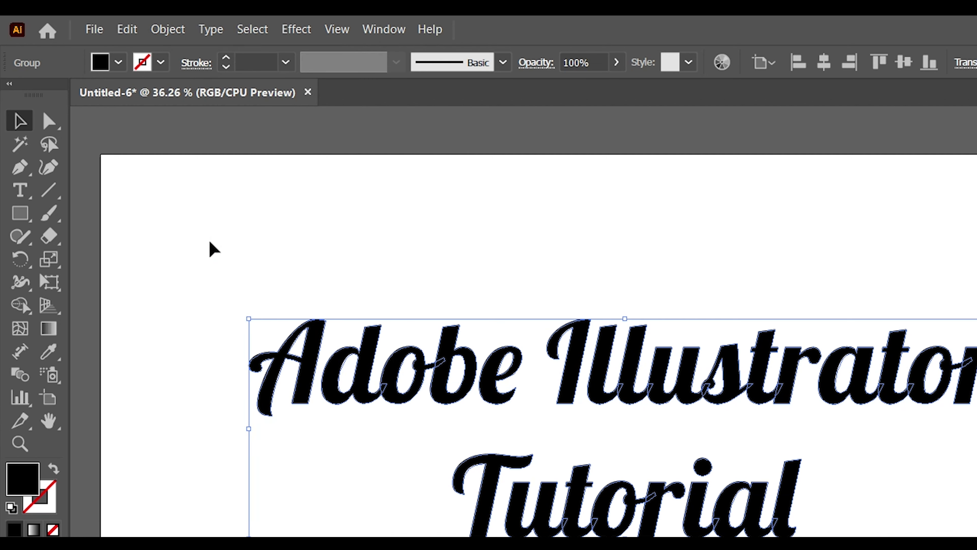
Apply Offset Path to the lettering with a 10 px offset, Miter joins and a miter limit of 4
left_click(165, 30)
mouse_move(257, 451)
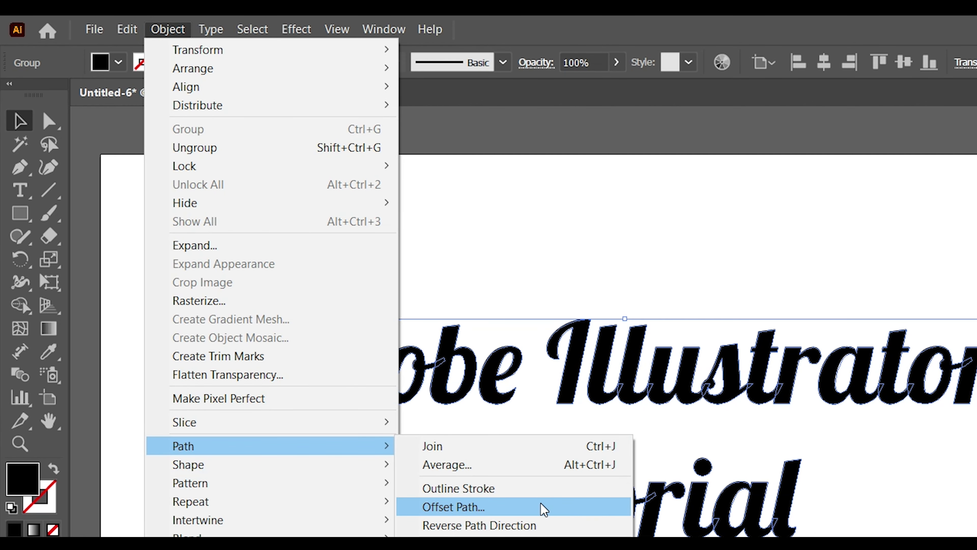
left_click(542, 507)
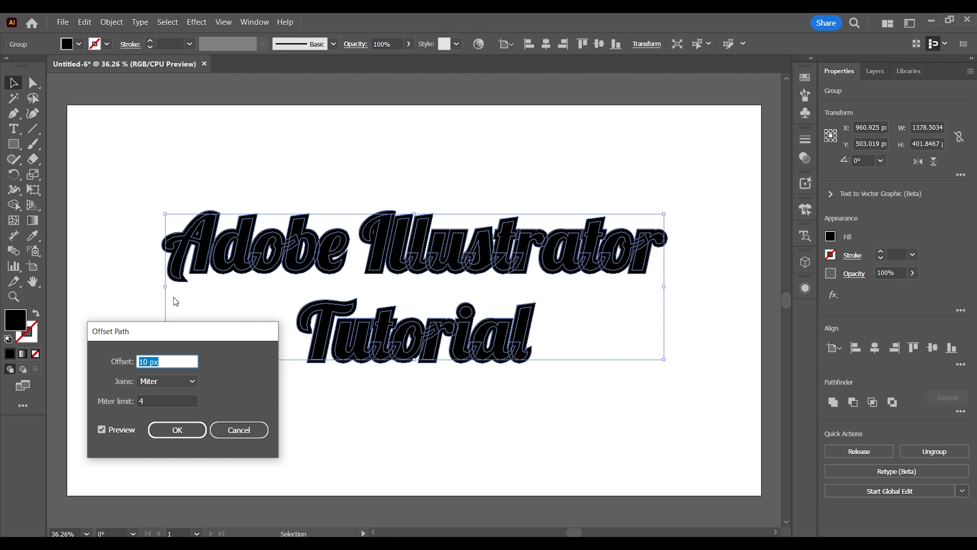
key("Up")
key("Down")
left_click(177, 430)
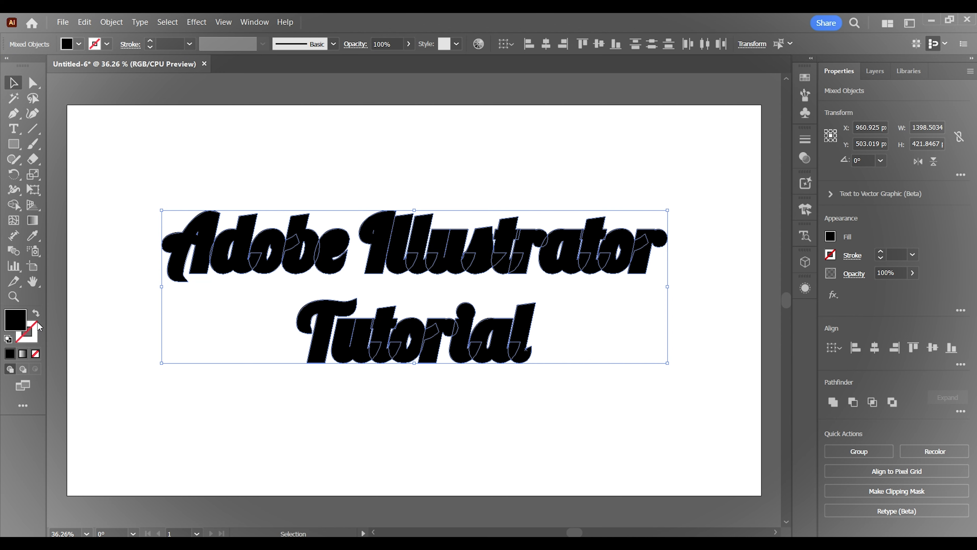
Remove the fill from the offset paths and unite the overlapping paths with Pathfinder
left_click(32, 334)
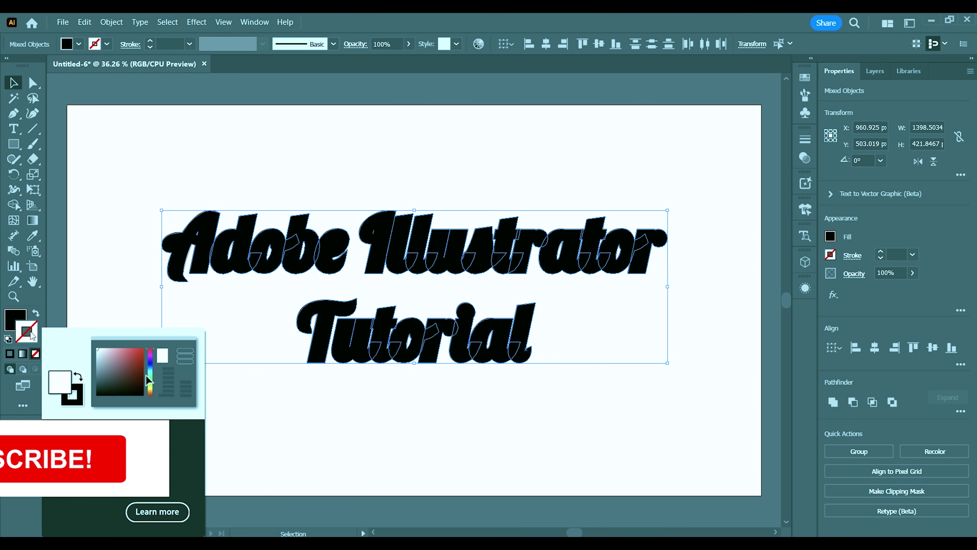
left_click(36, 353)
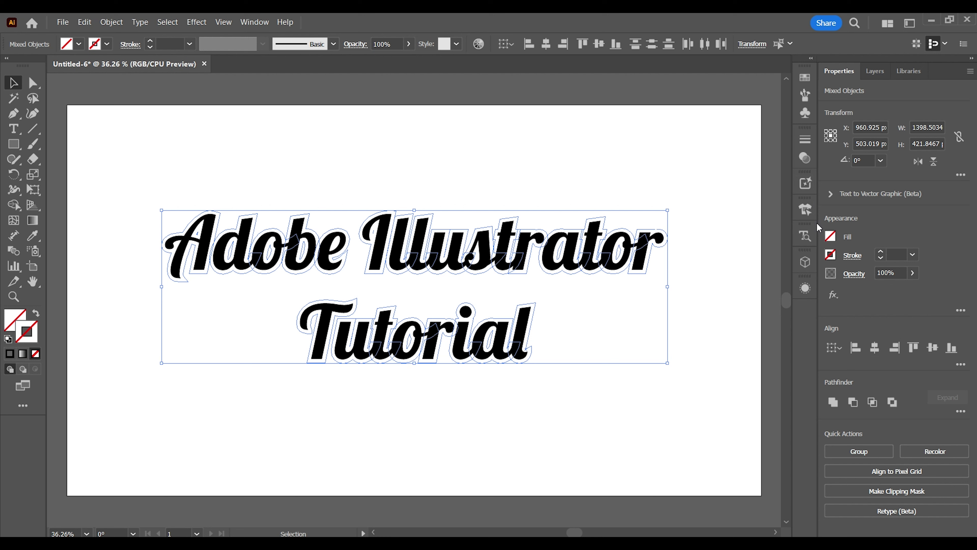
left_click(832, 404)
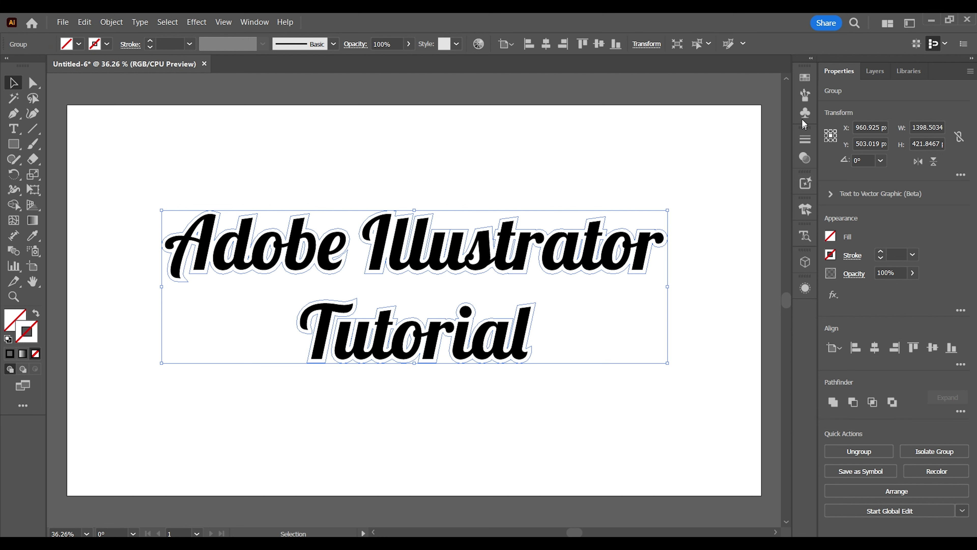
Give the united offset outline a red stroke with a weight of 8 pt
left_click(806, 77)
left_click(682, 111)
left_click(150, 41)
left_click(150, 40)
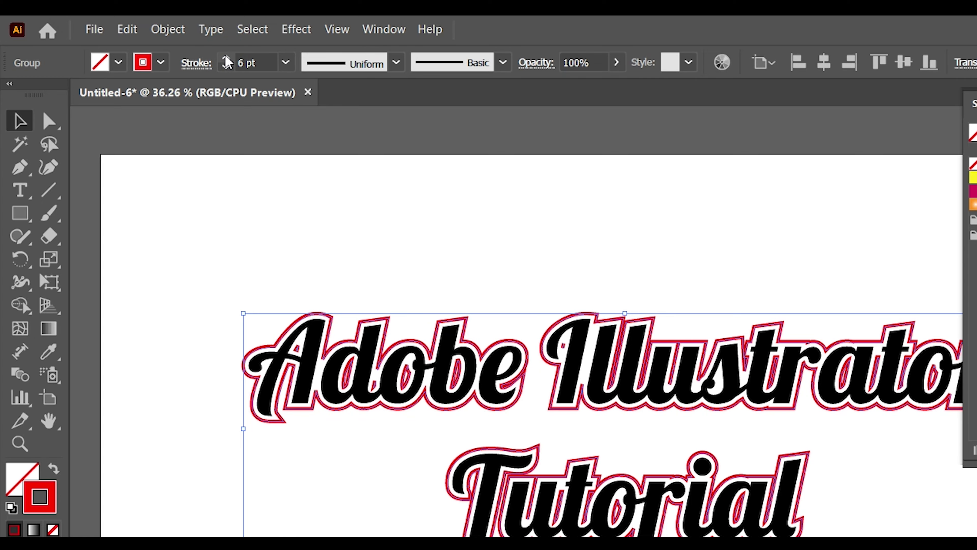
left_click(225, 56)
left_click(226, 56)
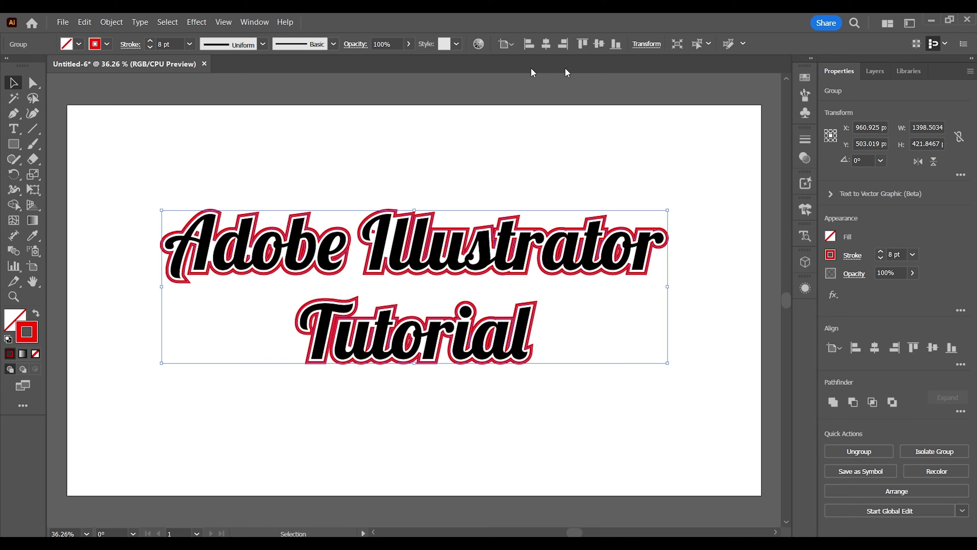
Group the black lettering with its red outline and place a duplicate of the group below the original
left_click(464, 258)
left_click(469, 395)
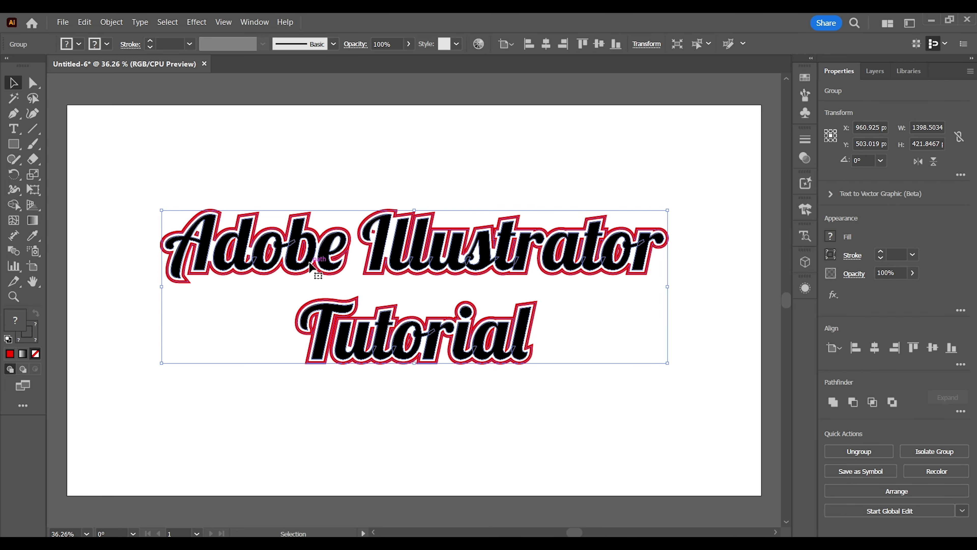
left_click_drag(310, 264, 305, 373)
Use Shape Builder to turn the d and b of the duplicate "Adobe" into unfilled letters with red outlines
key("shift+m")
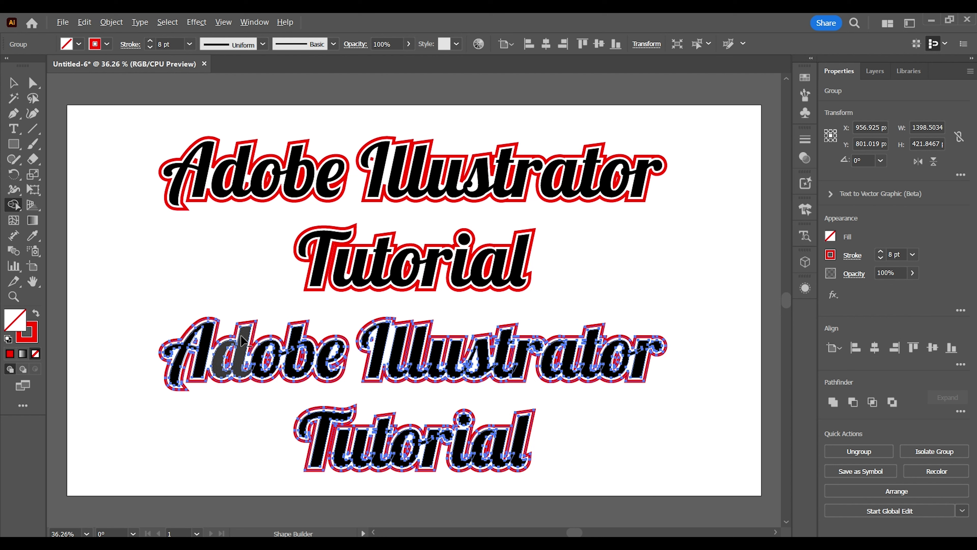
left_click_drag(242, 341, 240, 356)
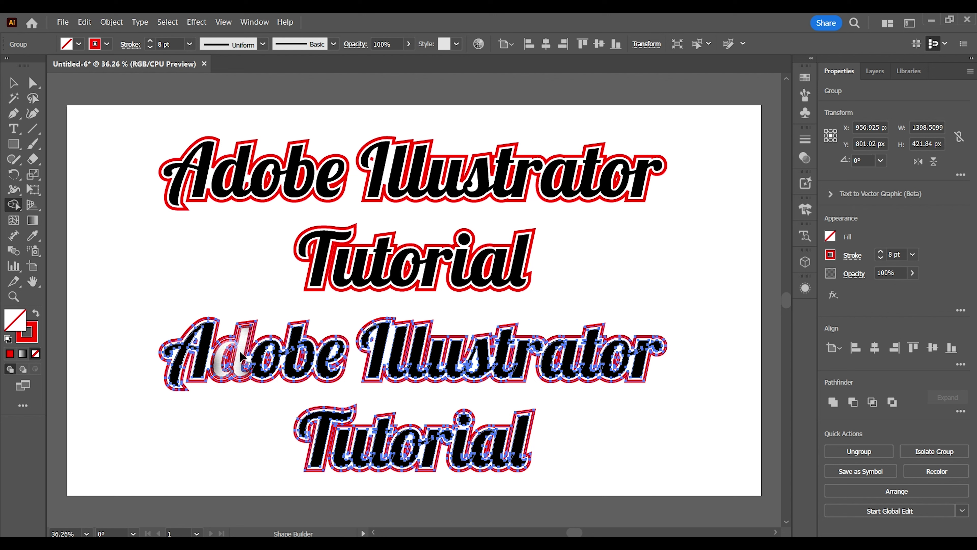
left_click(240, 376, "alt")
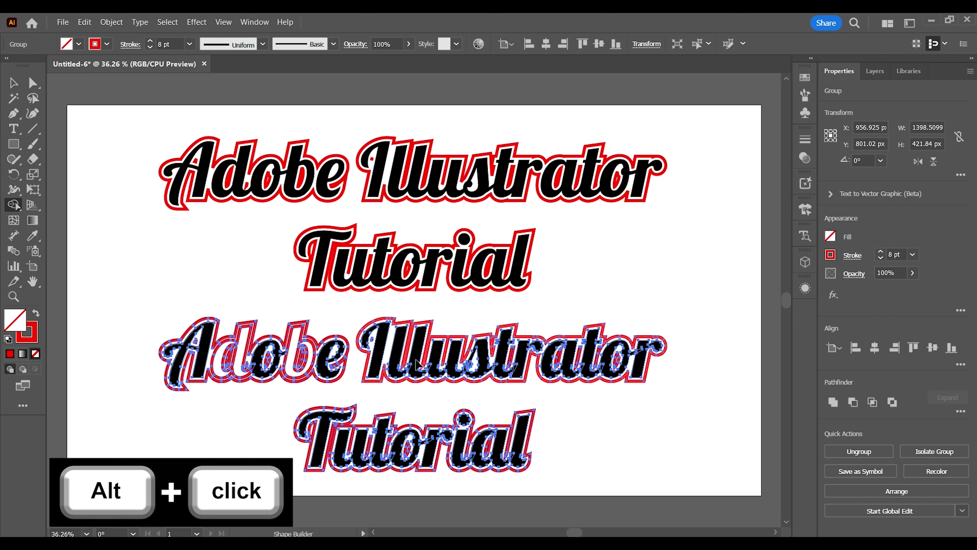
Remove the black fill from the first l and the u of the duplicate "Illustrator" with Shape Builder
left_click(401, 377, "alt")
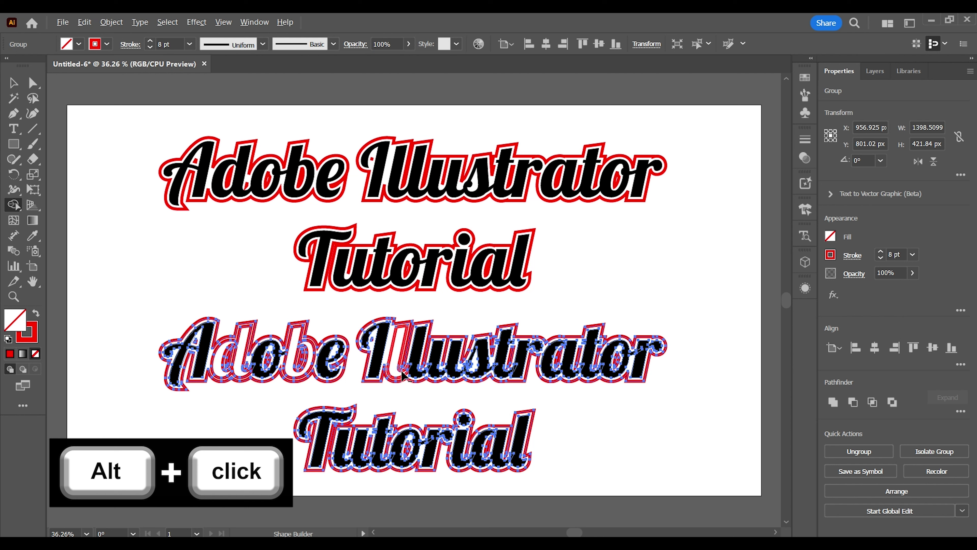
left_click(419, 370, "alt")
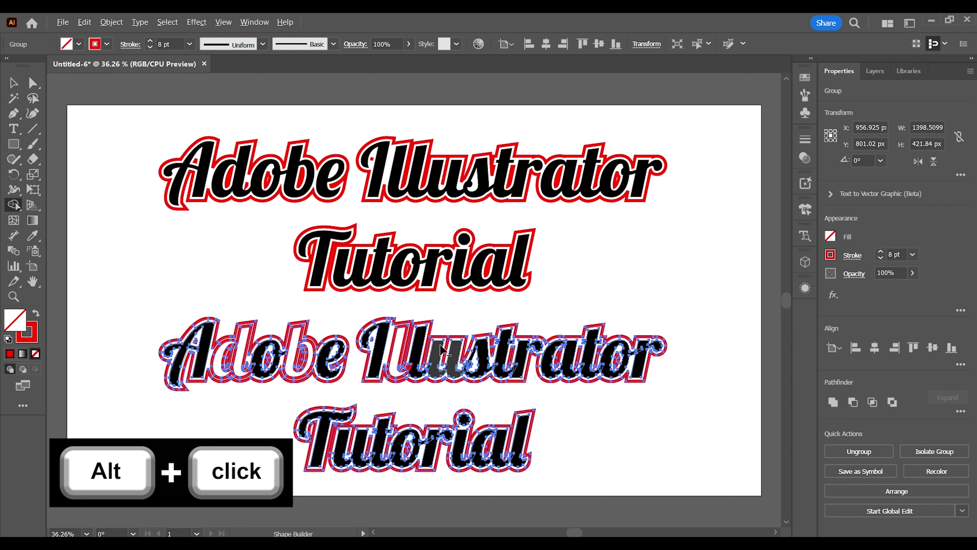
left_click(432, 371, "alt")
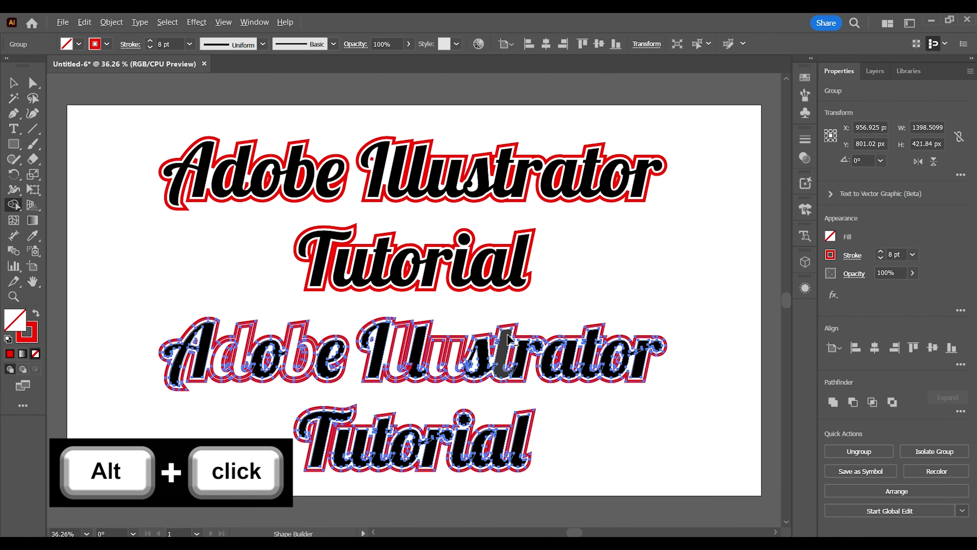
Remove the black fill from the first t of the duplicate "Illustrator" and undo the unwanted removal of the neighbouring r
left_click(507, 366, "alt")
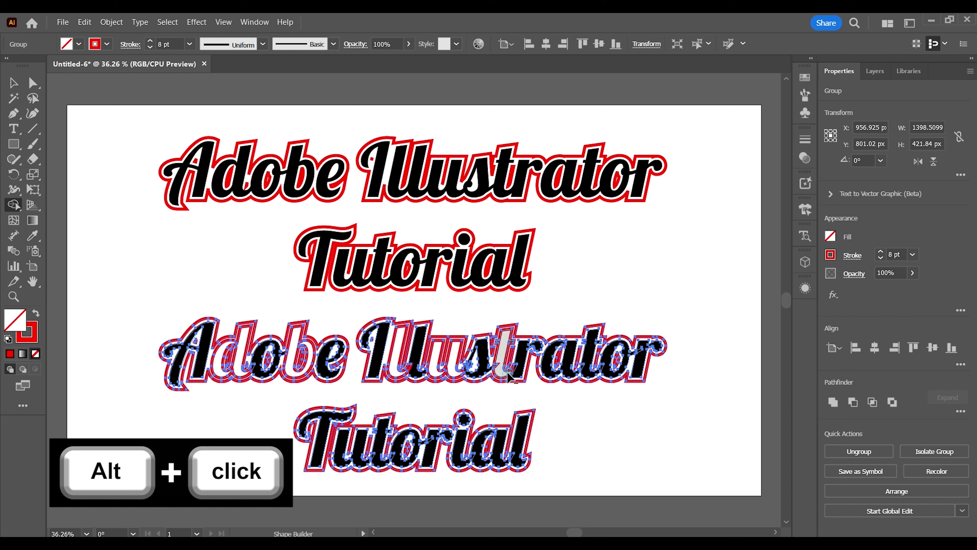
left_click(507, 371, "alt")
left_click(513, 370, "alt")
left_click(517, 368, "alt")
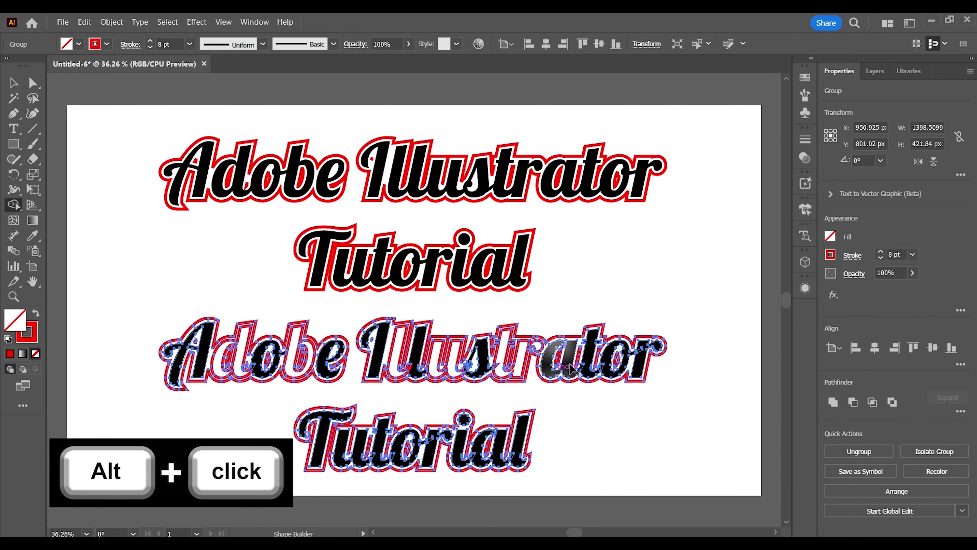
key("ctrl+z")
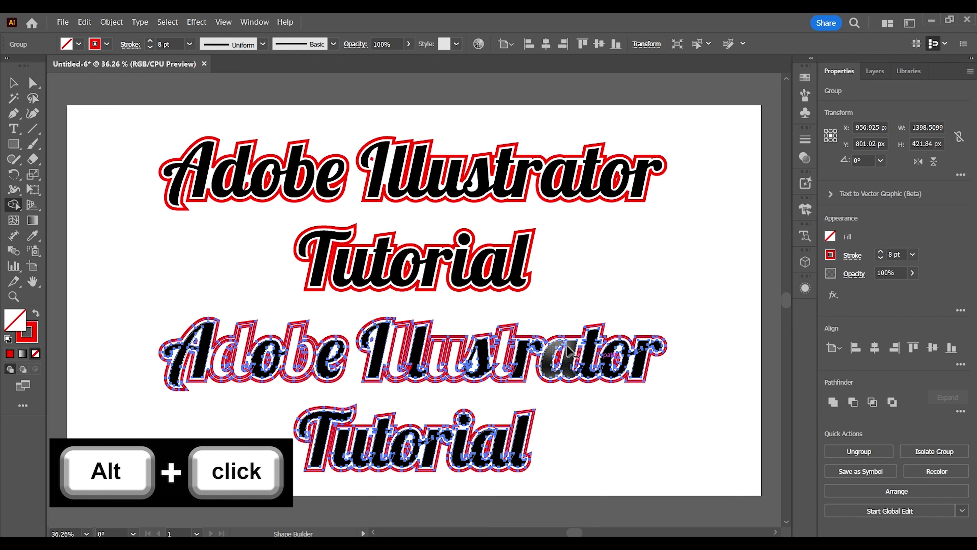
Remove the black fill from the a and o of the duplicate "Illustrator" and the u of the duplicate "Tutorial"
left_click(572, 375, "alt")
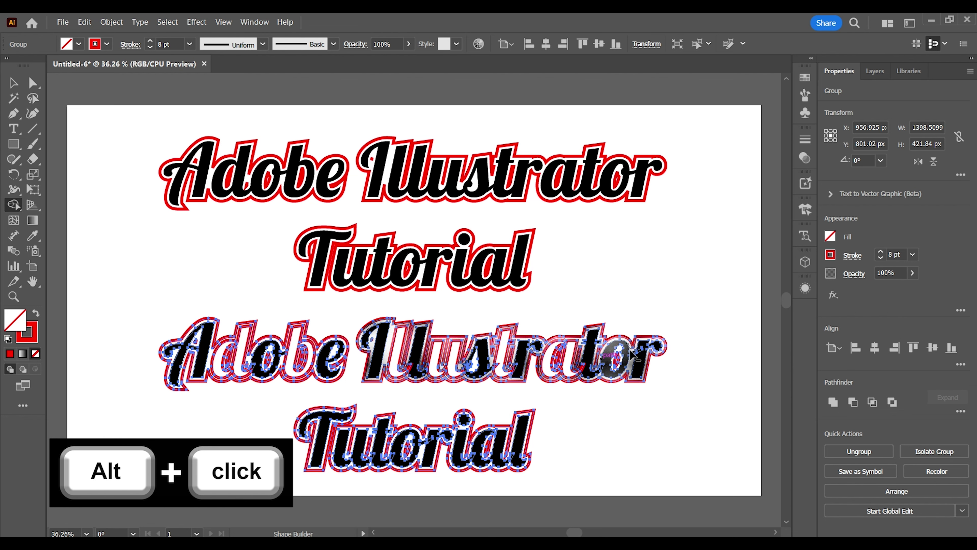
left_click(631, 353, "alt")
key("ctrl+z")
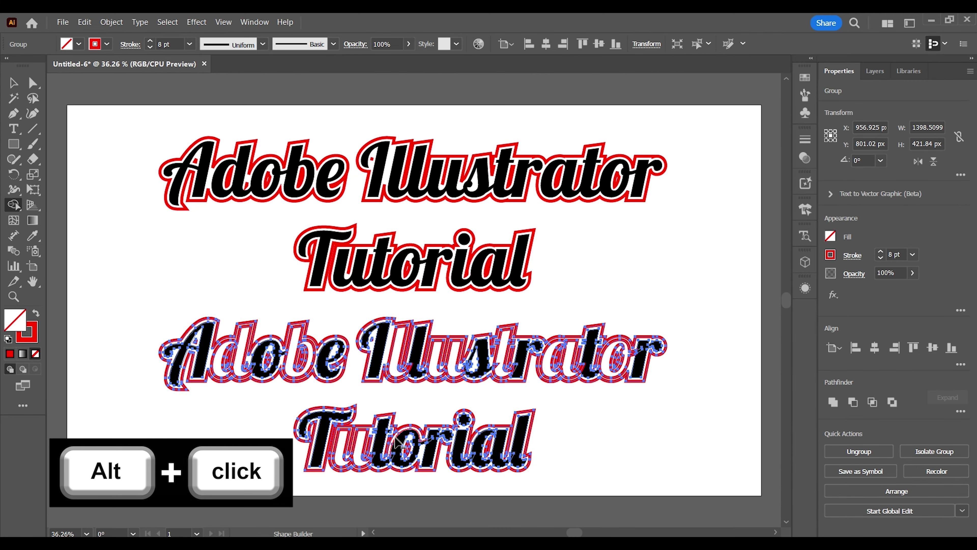
Remove the black fill from the o, the stem of the first i and the l of the duplicate "Tutorial", and deselect the artwork
left_click(437, 462, "alt")
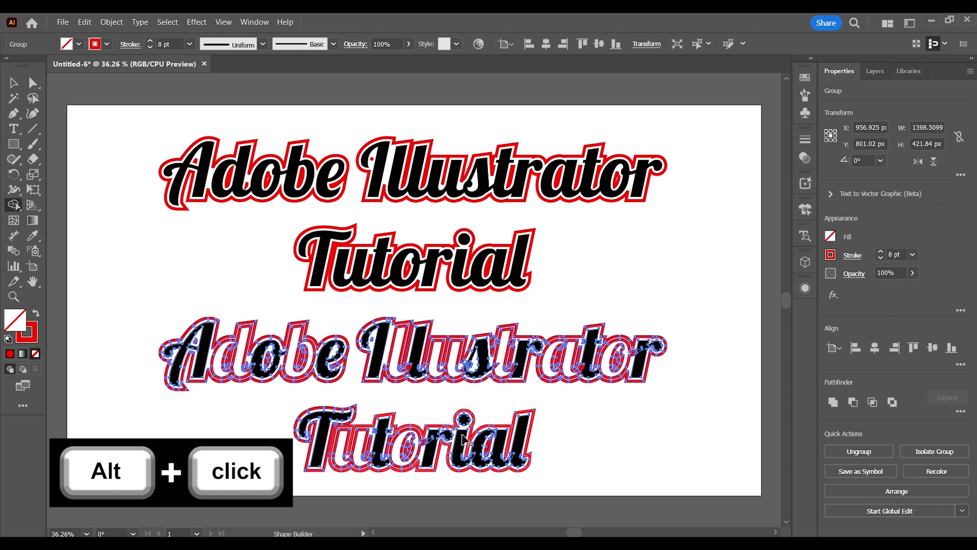
left_click(464, 465, "alt")
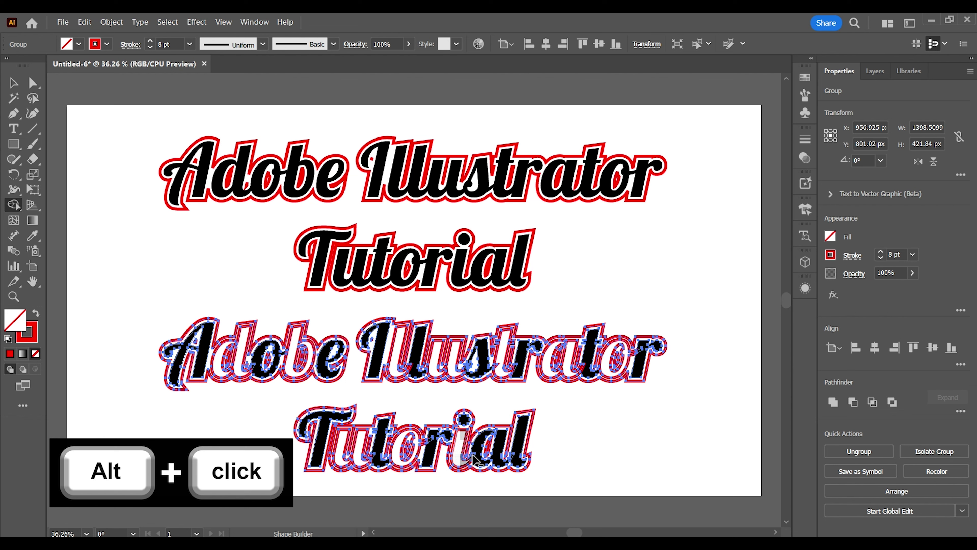
mouse_move(537, 439)
left_mouse_down()
mouse_move(379, 439)
mouse_move(444, 430)
mouse_move(375, 439)
mouse_move(525, 466)
left_mouse_up()
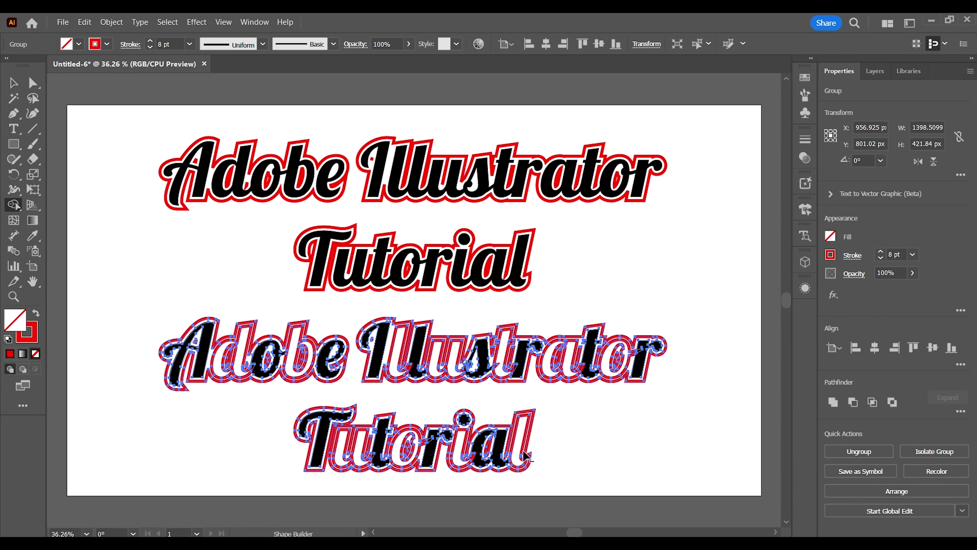
left_click(13, 84)
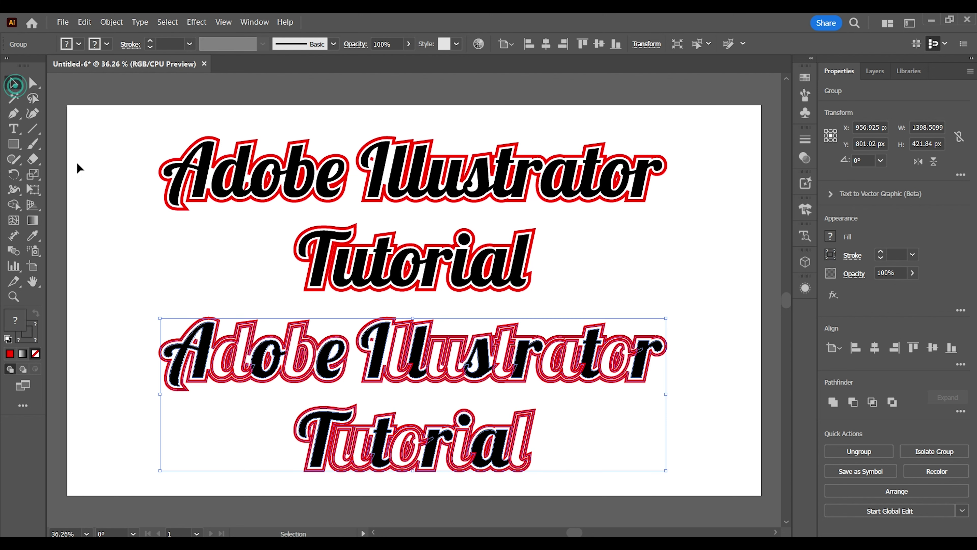
left_click(90, 182)
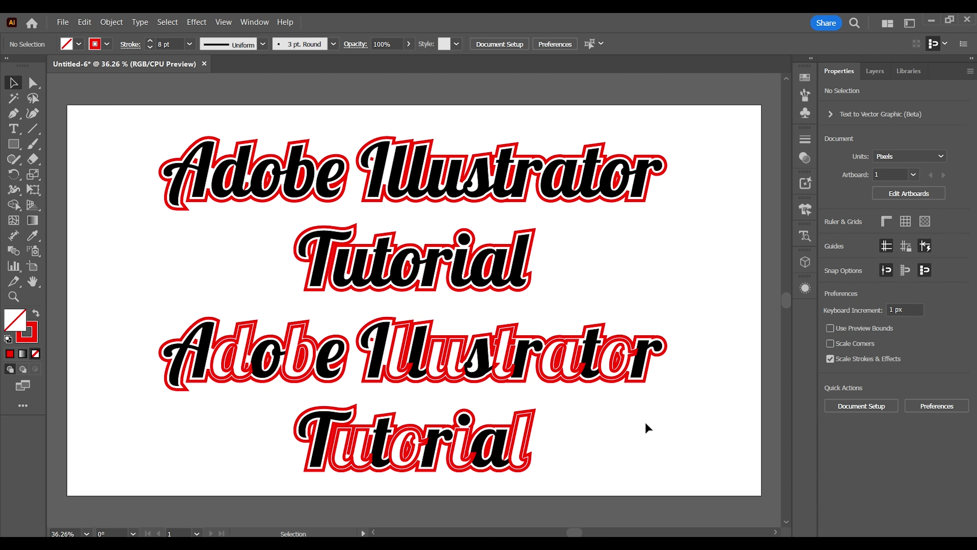
key("ctrl+equal")
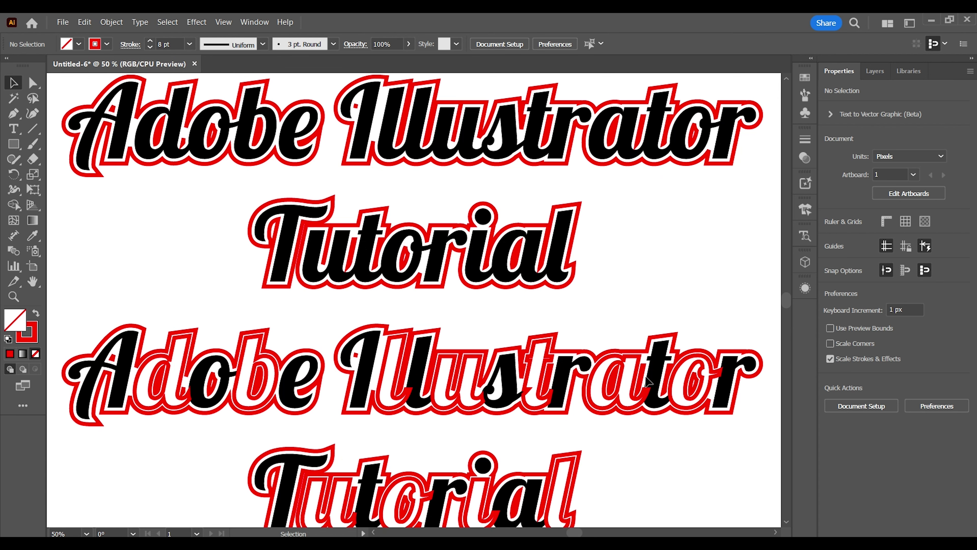
scroll(539, 385, "down", 3)
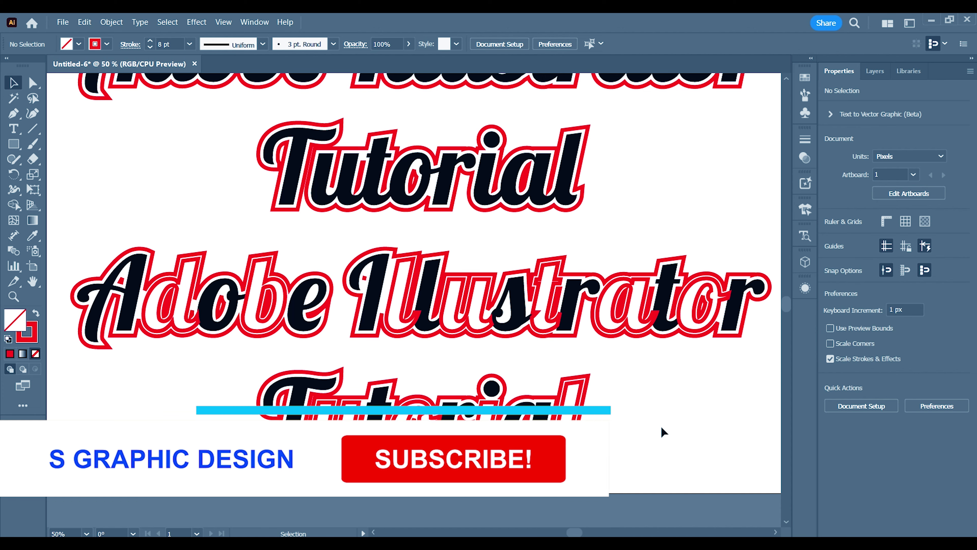
key("ctrl+minus")
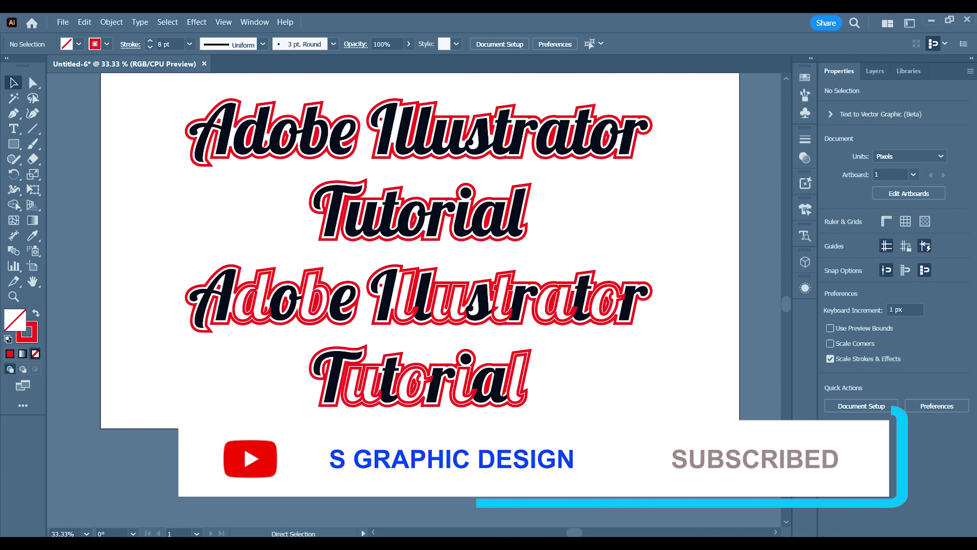
key("ctrl+0")
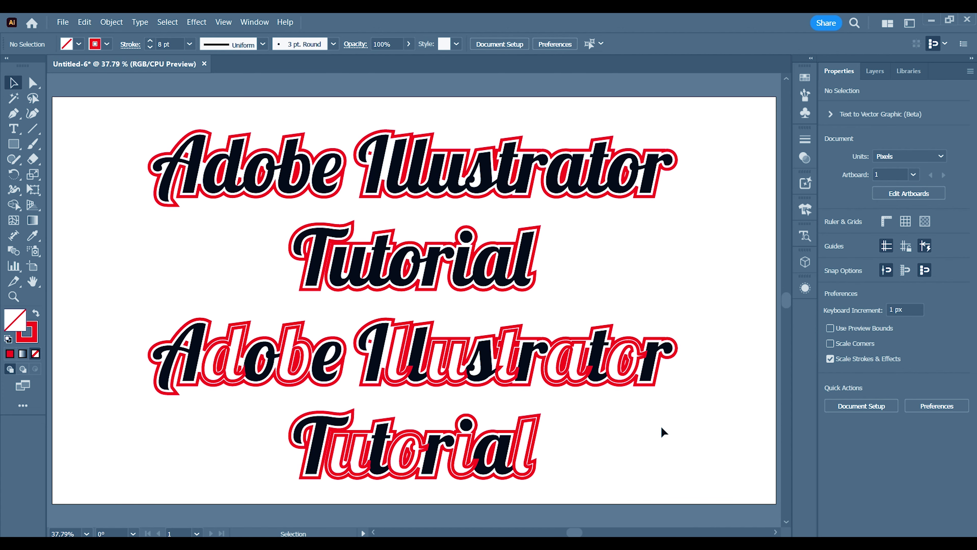